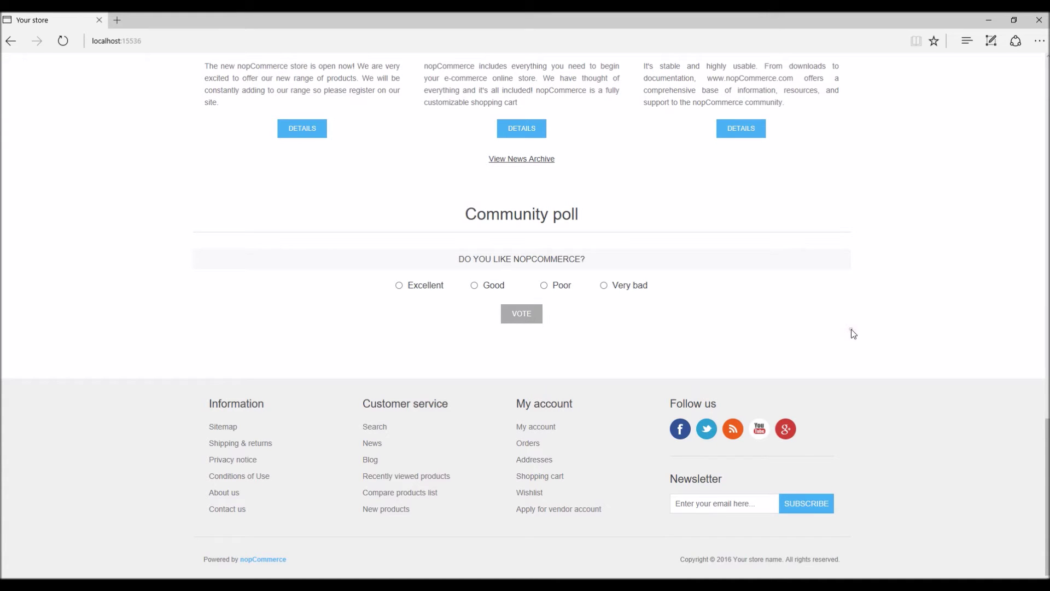
Step: Scroll back to the top of the store home page to reach the Administration link
scroll(851, 330, up, 15)
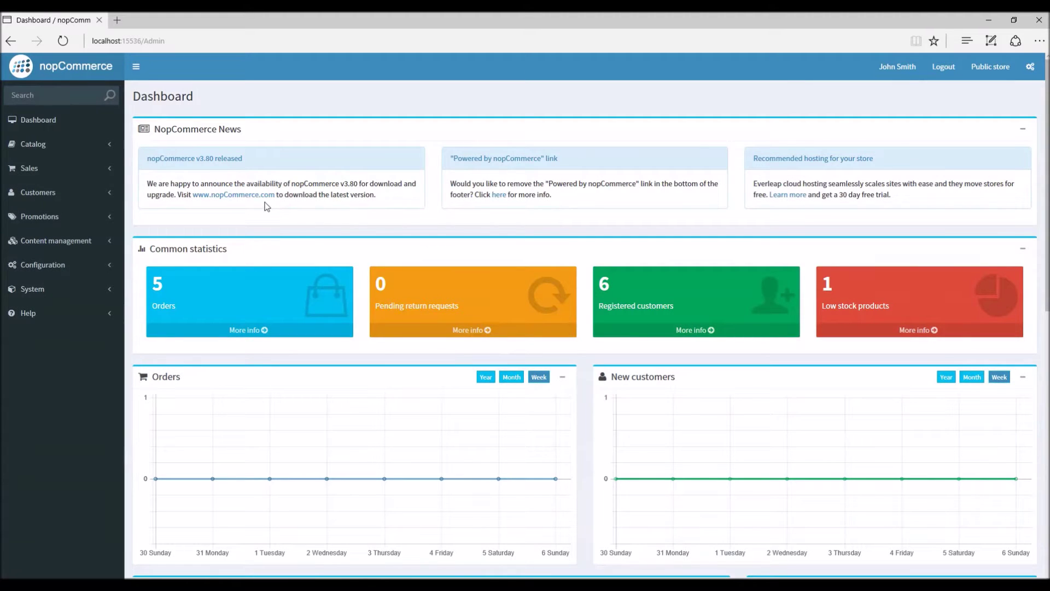
Step: Unpublish and save the 'Do you like nopCommerce?' poll, then start a blank new poll
click(88, 247)
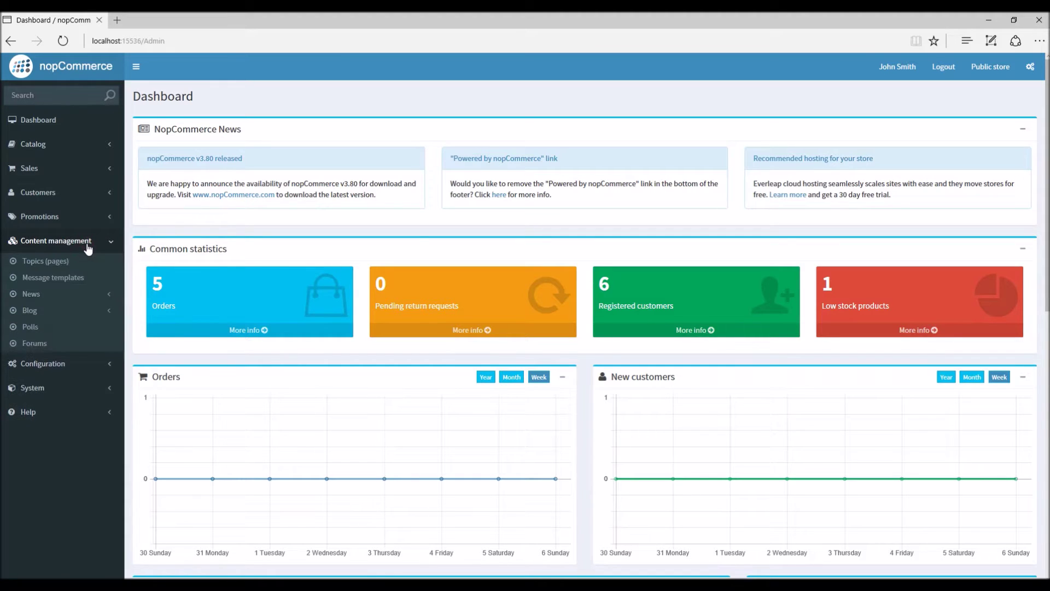
click(30, 328)
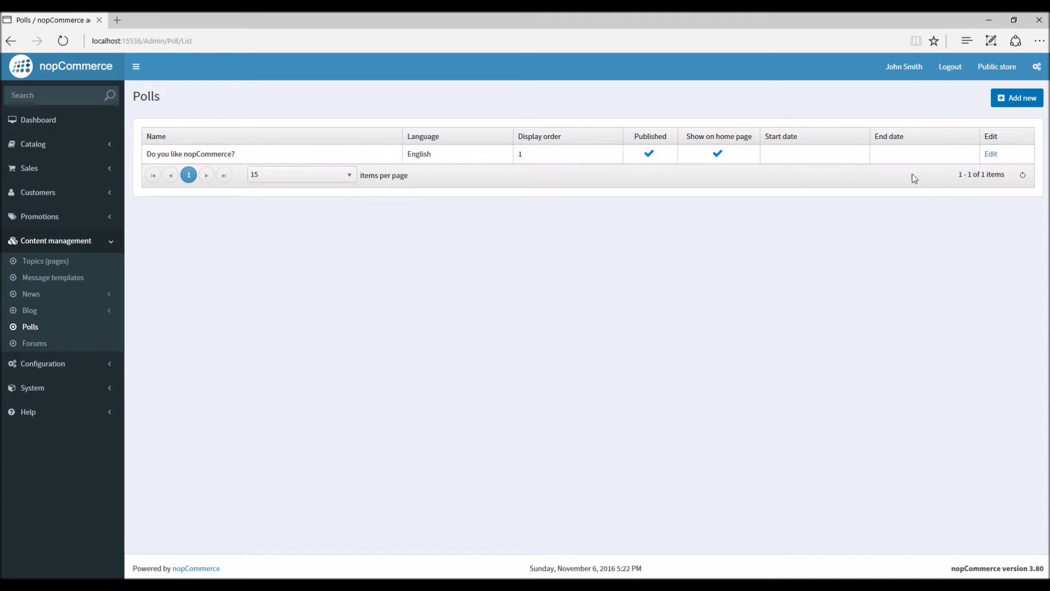
click(990, 155)
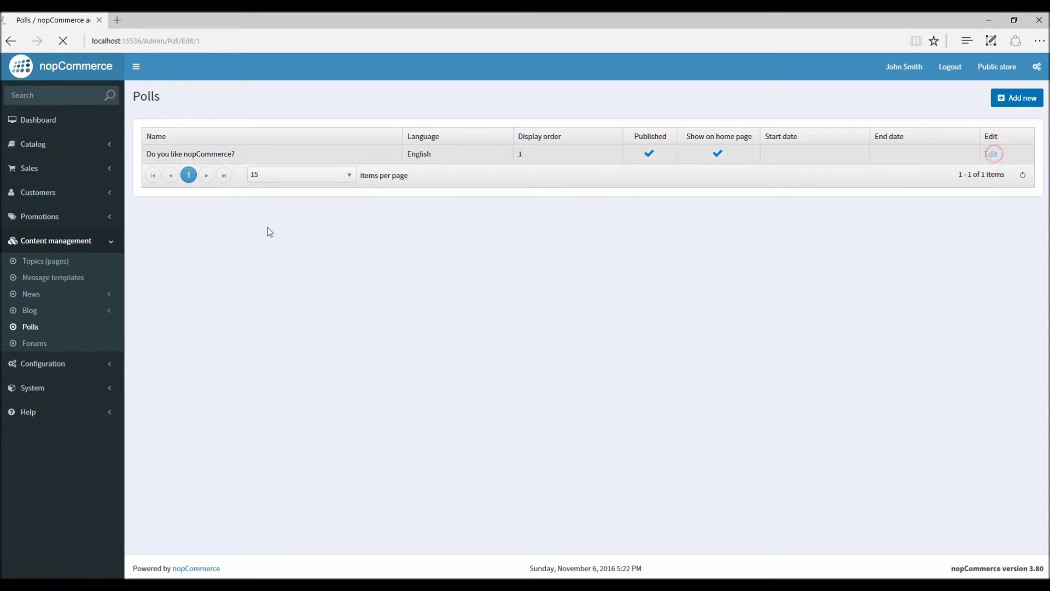
click(375, 209)
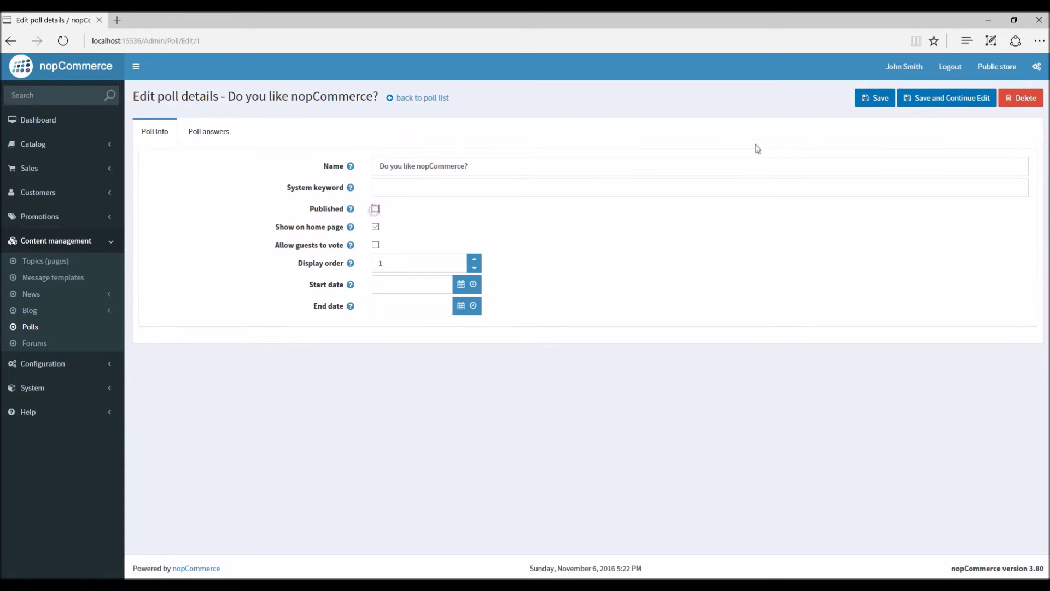
click(865, 101)
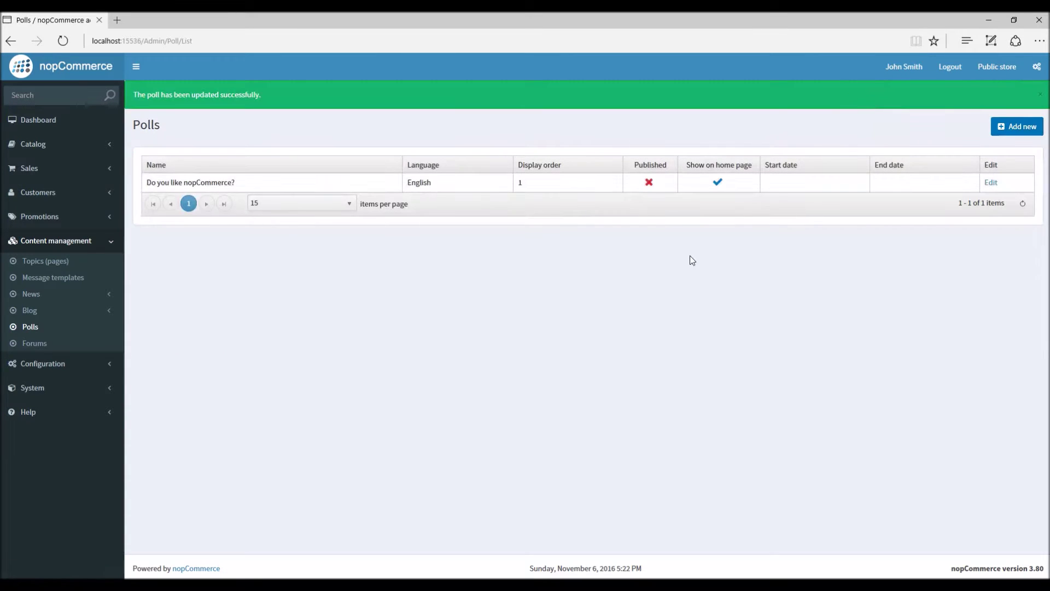
click(1013, 131)
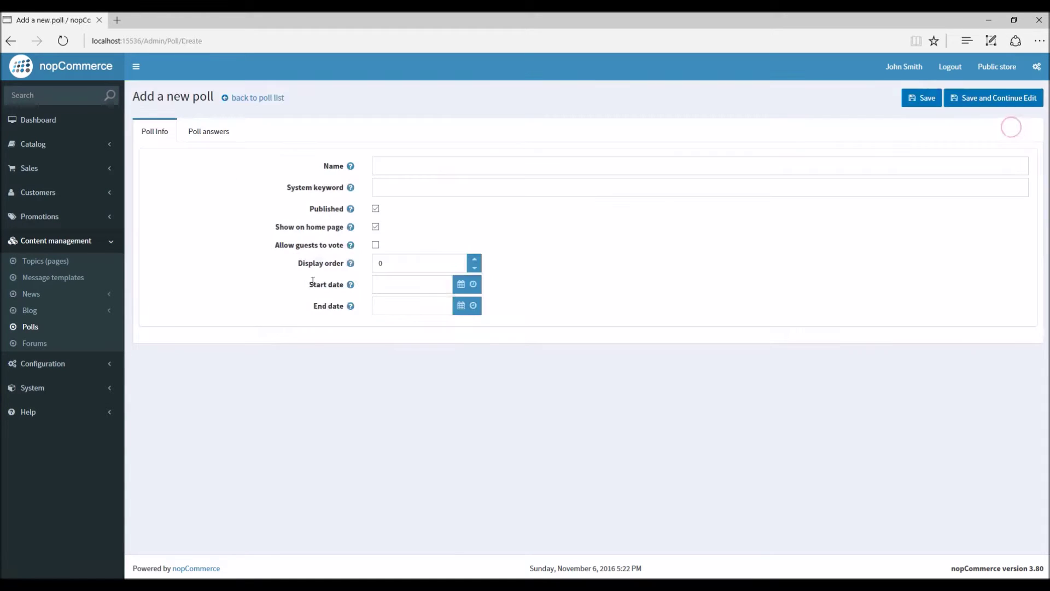
Step: Name the poll 'How satisfied are you with our products / services?': published, home page, guest votes, display order 1
click(400, 166)
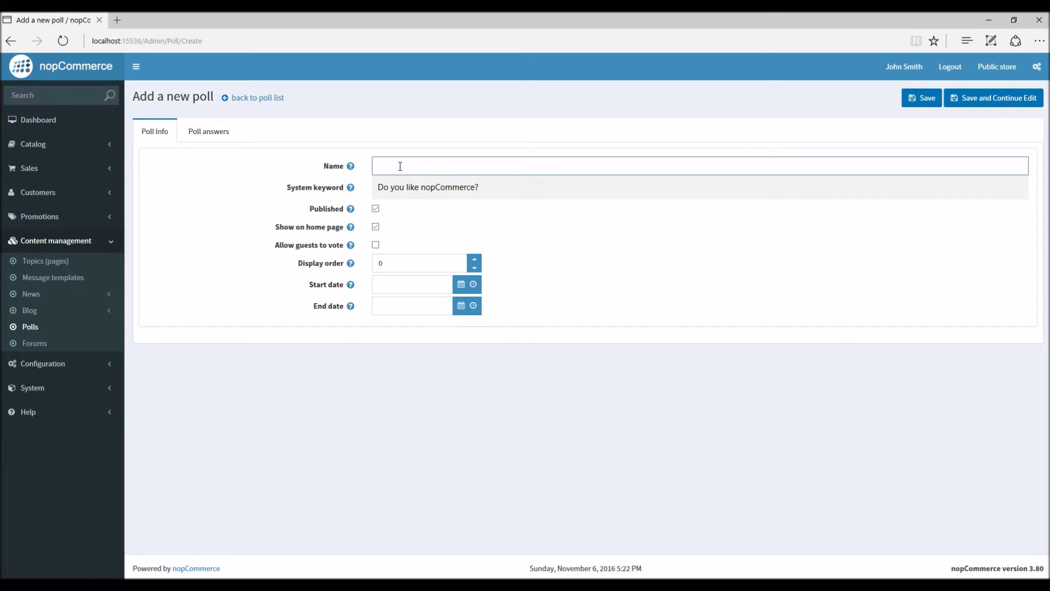
text(How)
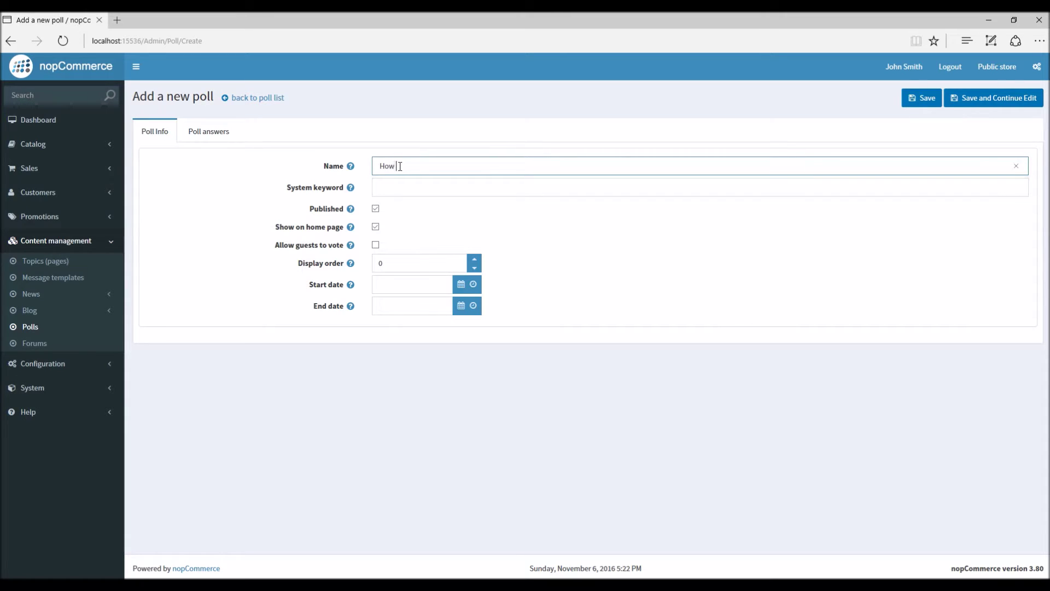
text( satisfied are you with our products / services?)
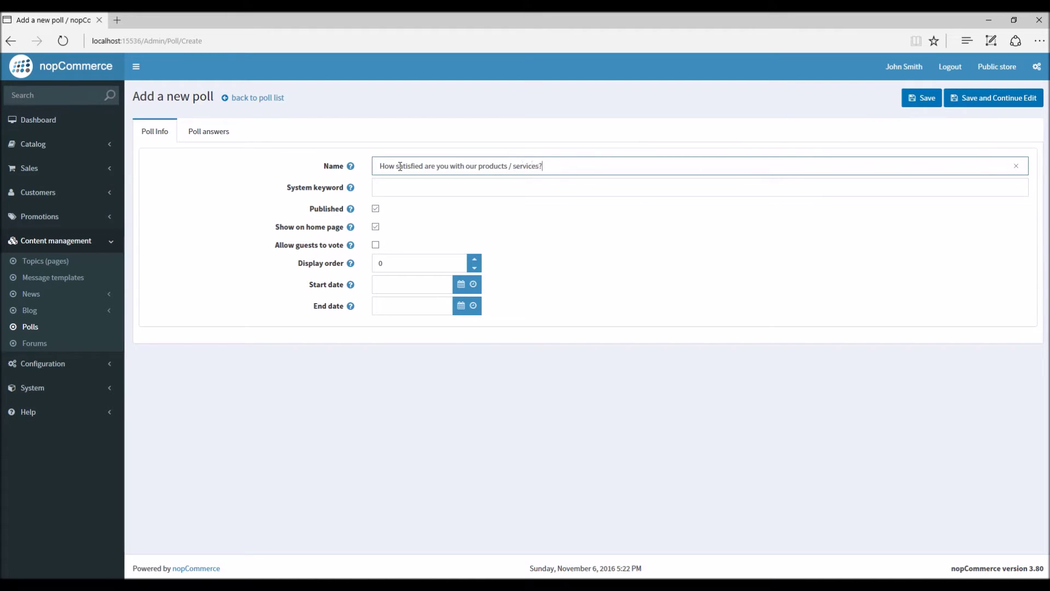
click(375, 209)
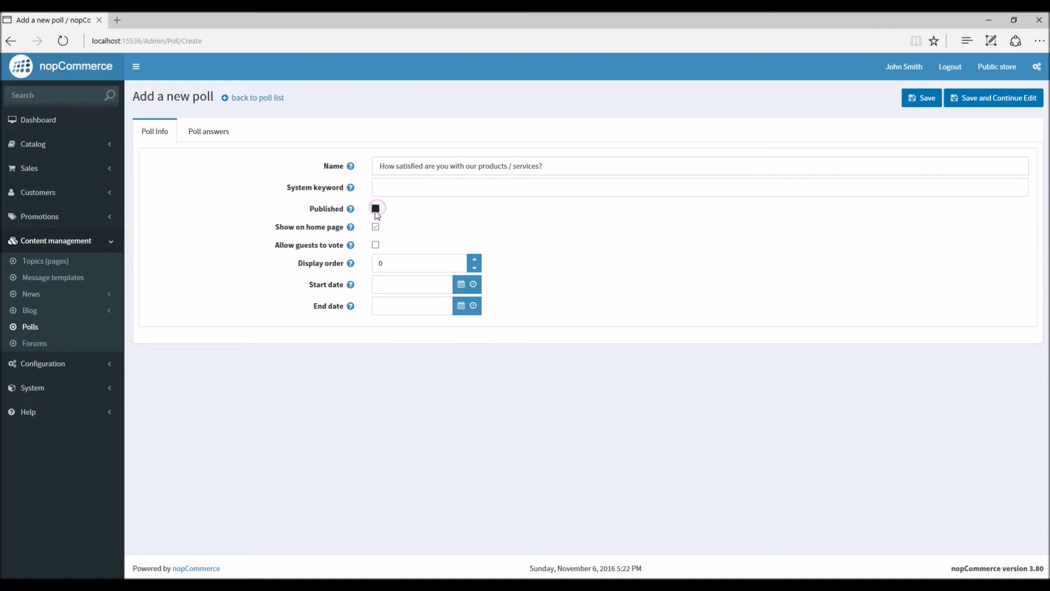
click(376, 227)
click(375, 247)
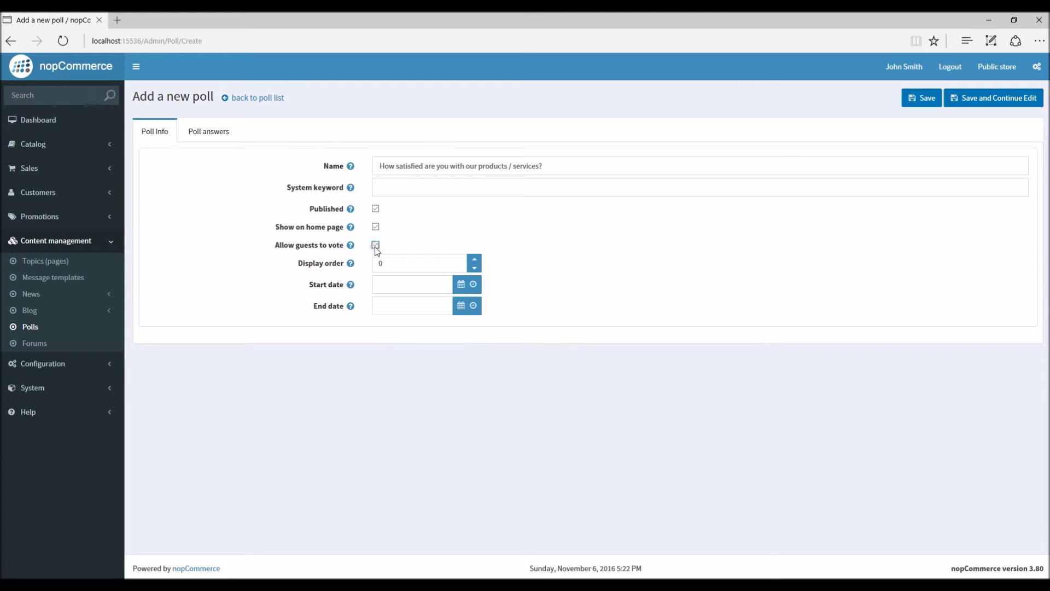
click(398, 263)
key(BackSpace)
text(1)
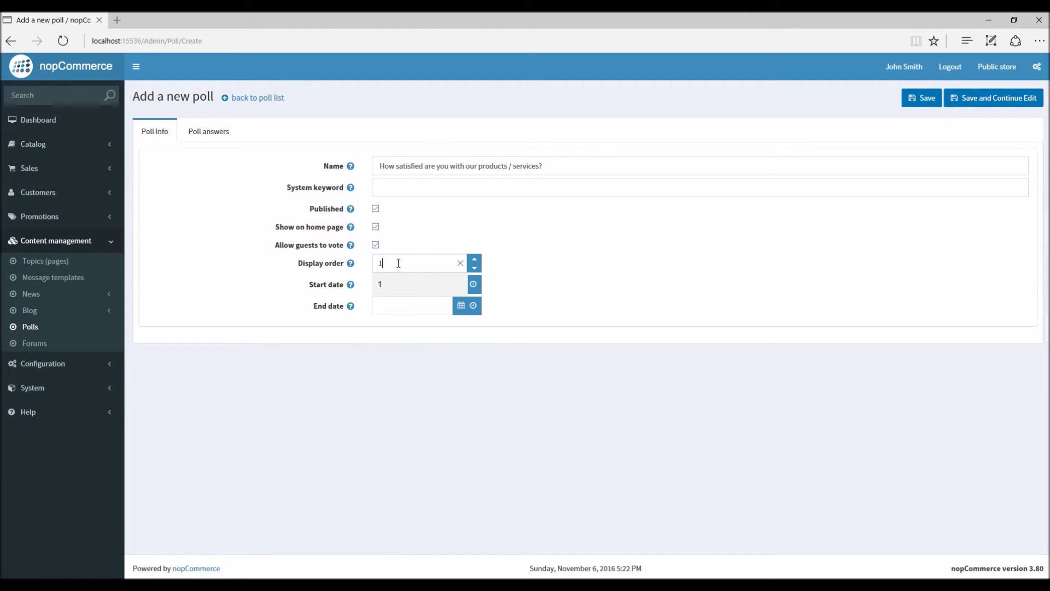
click(407, 233)
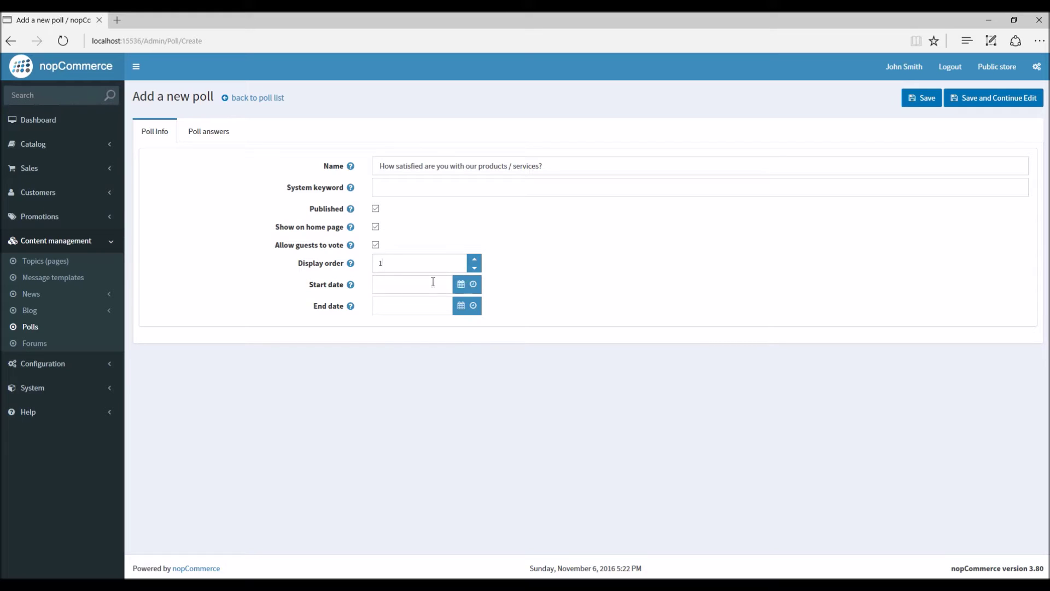
Step: Review the optional start and end date fields, then save the poll and continue editing
click(392, 286)
click(389, 305)
click(420, 282)
click(424, 282)
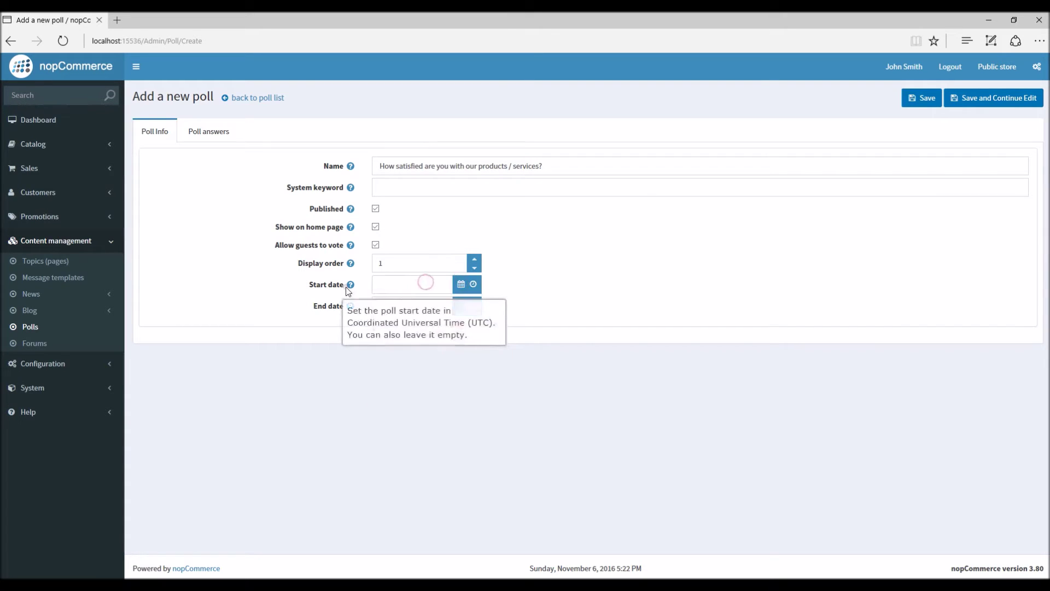
click(390, 299)
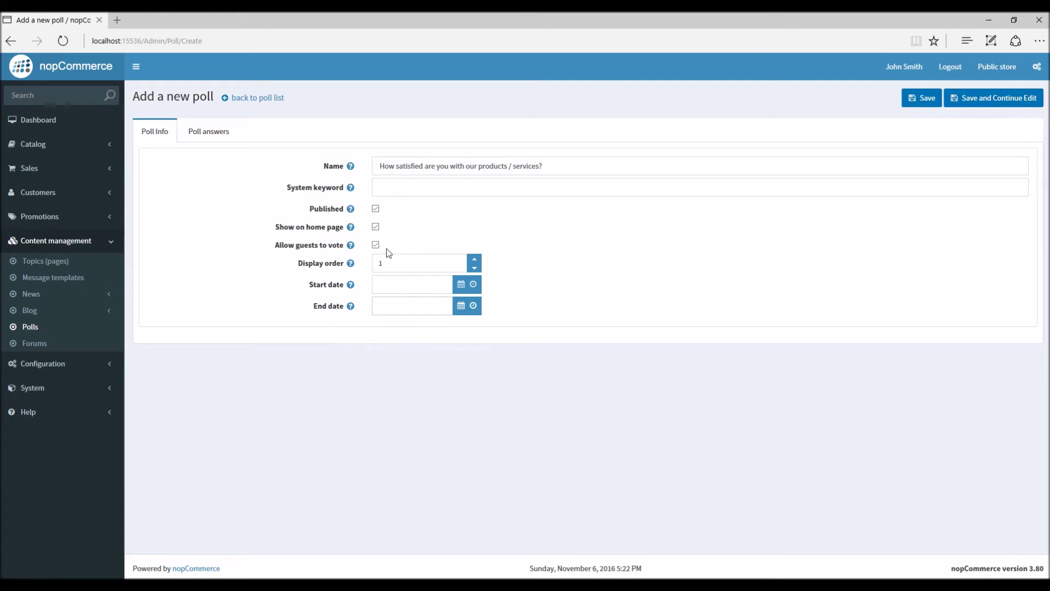
click(393, 284)
click(383, 305)
click(382, 282)
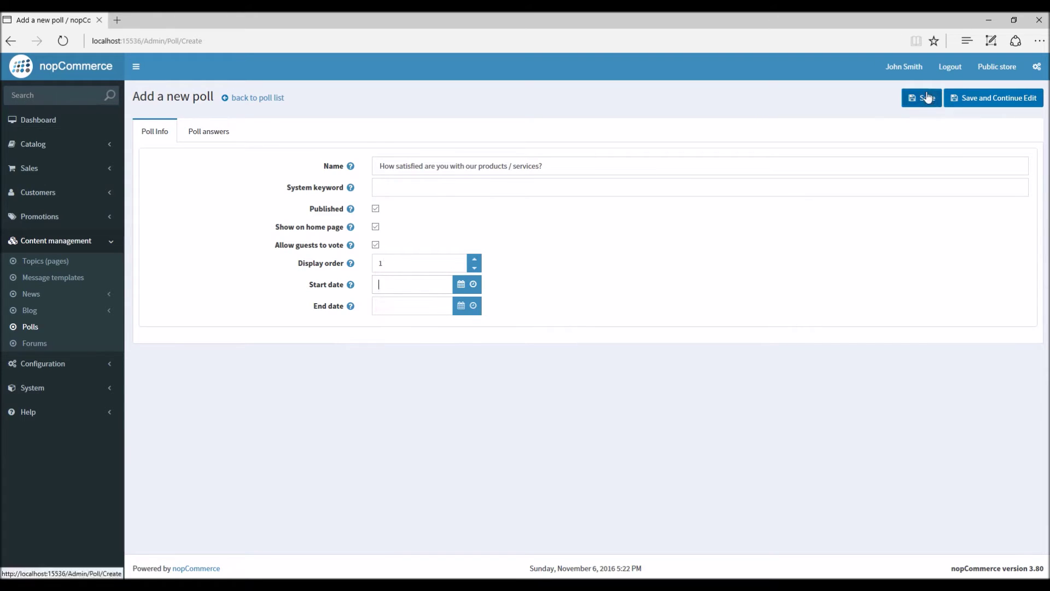
click(981, 100)
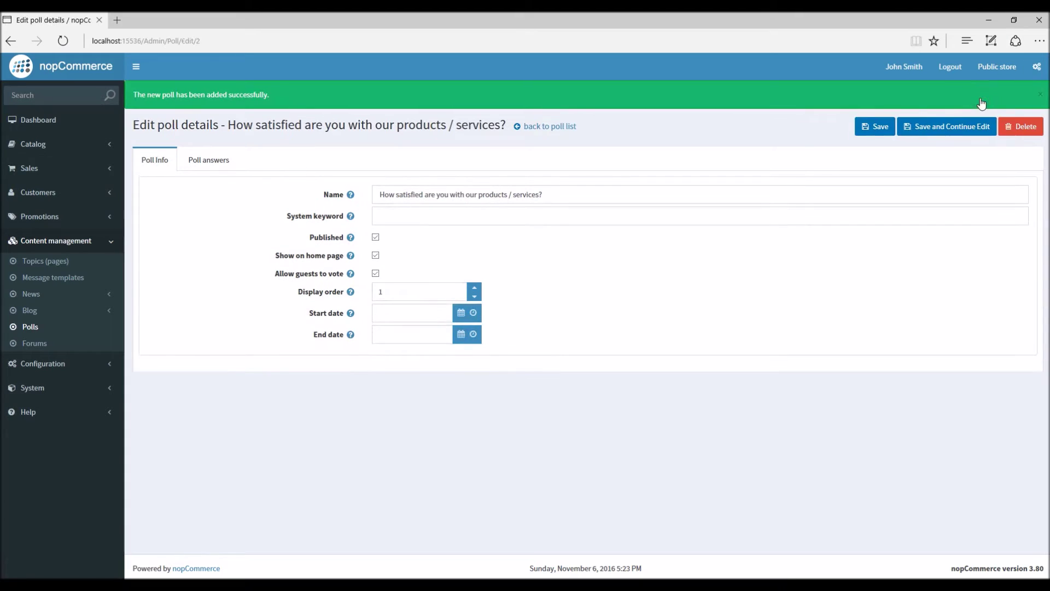
Step: Add the poll answer 'Very satisfied' with display order 1
click(198, 166)
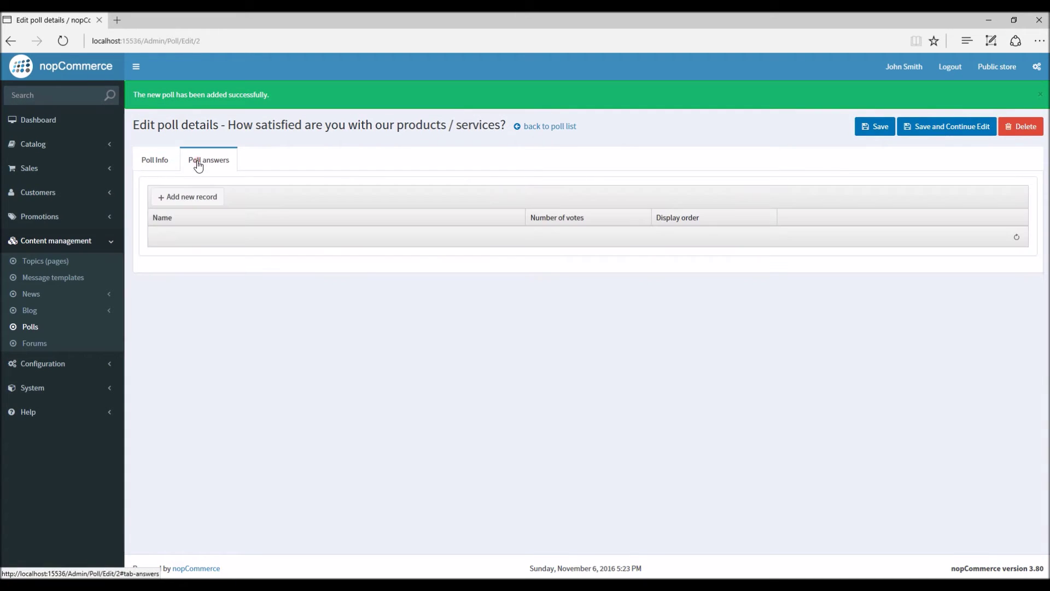
click(193, 198)
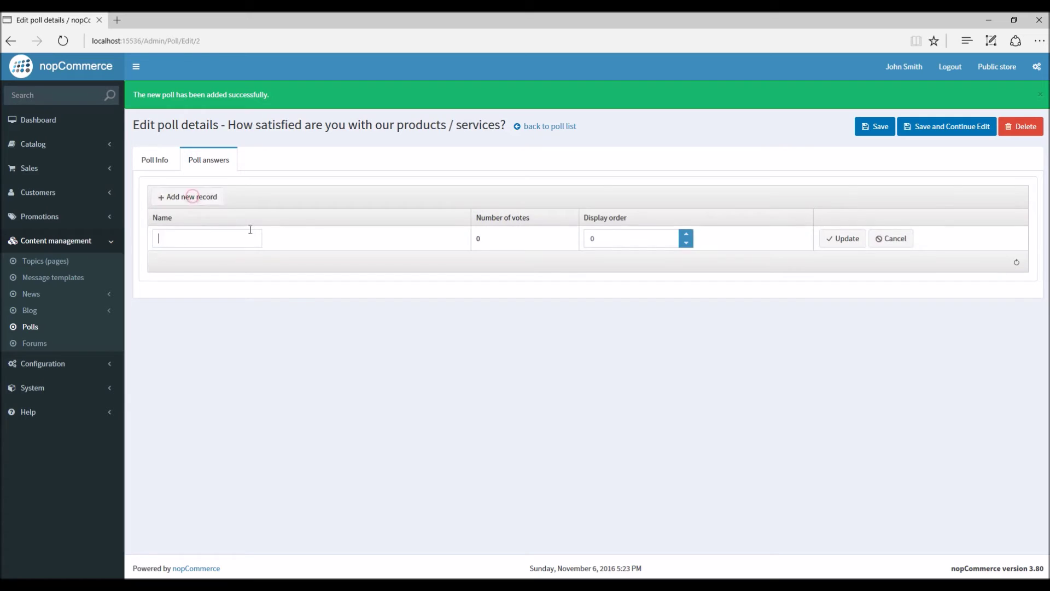
click(616, 238)
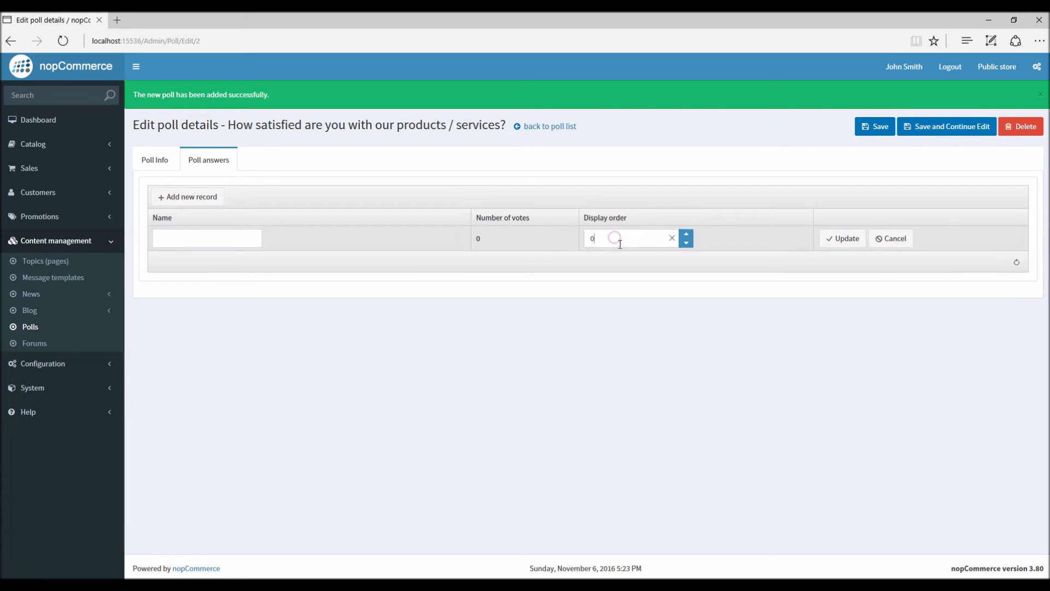
click(203, 238)
text(Very satisfied)
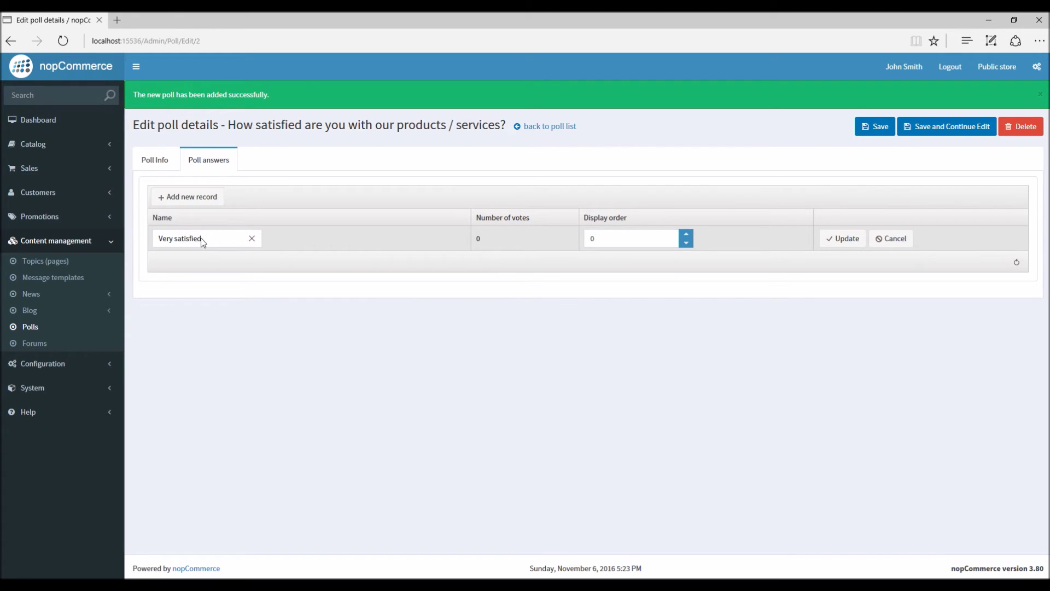
click(620, 237)
click(685, 236)
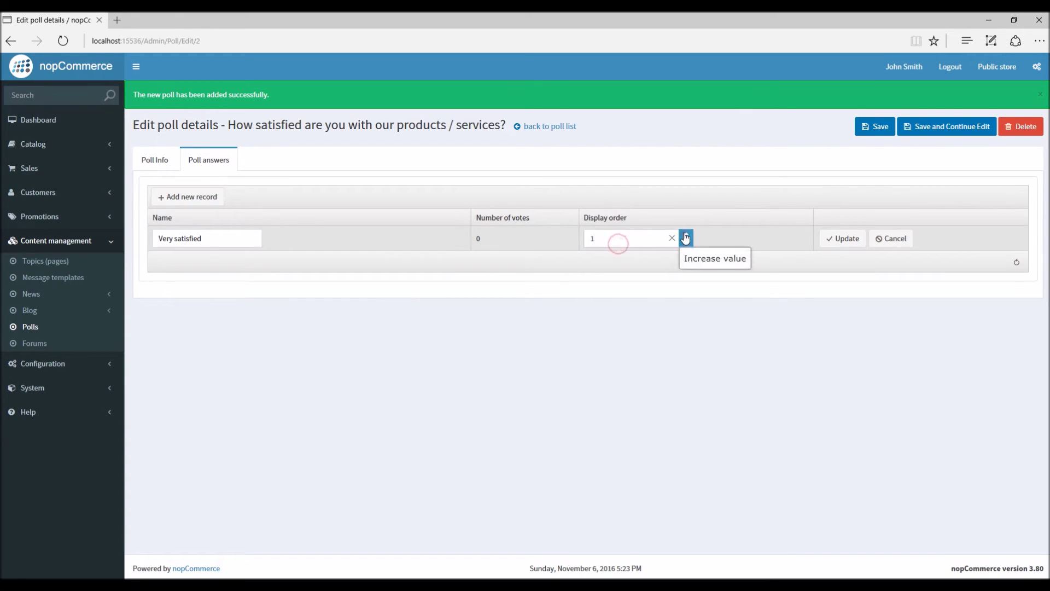
click(845, 238)
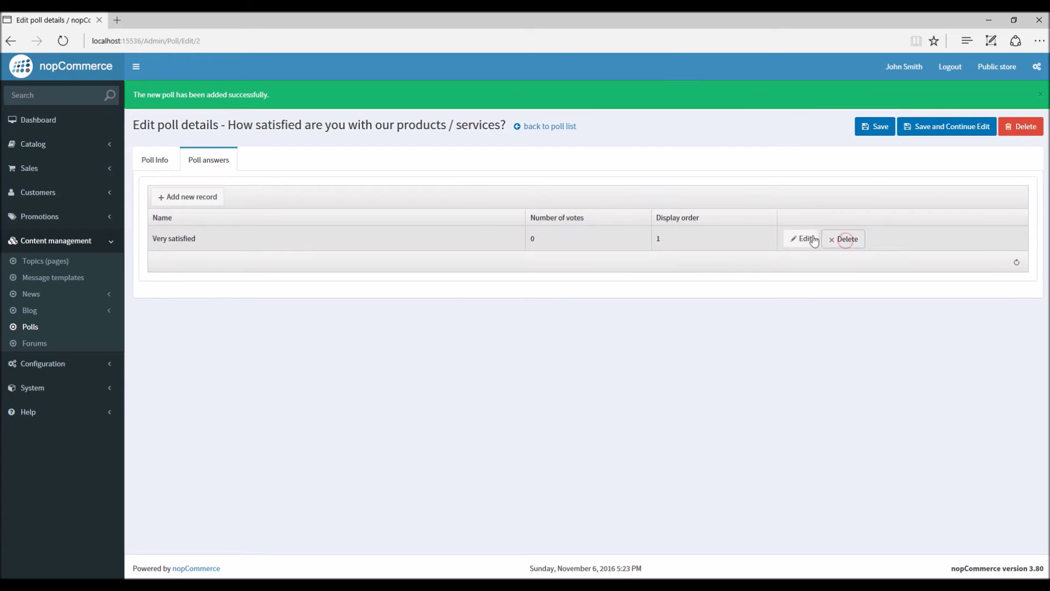
Step: Add the poll answer 'Satisfied' with display order 2
click(198, 198)
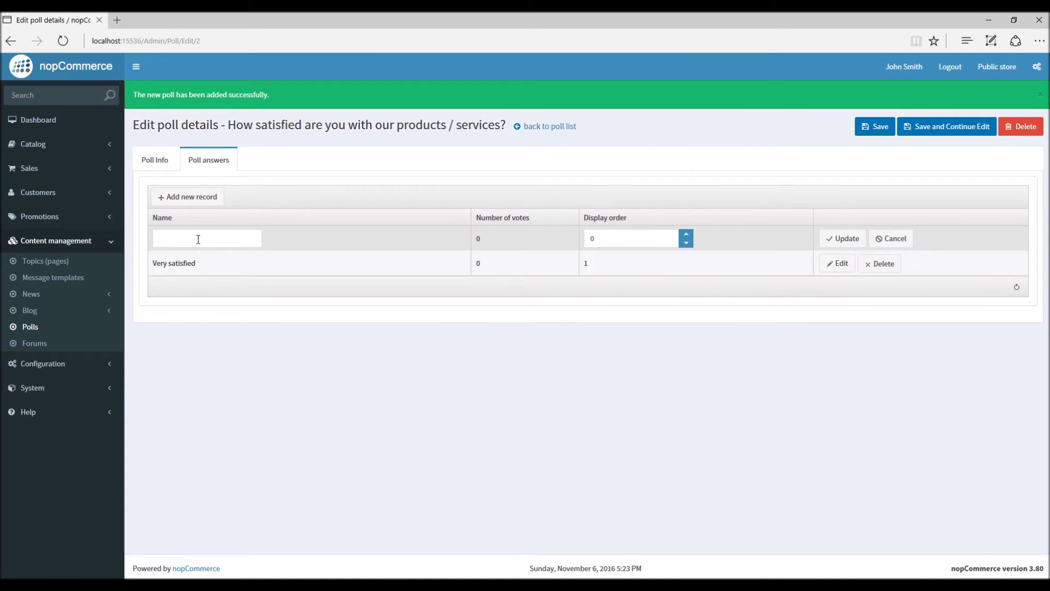
text(Satisfied)
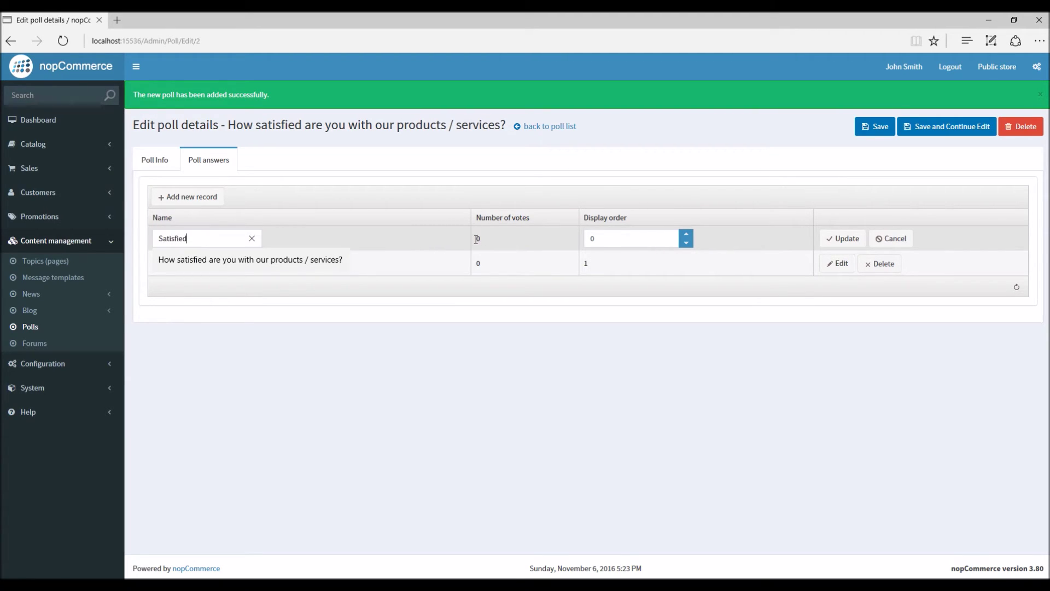
click(628, 238)
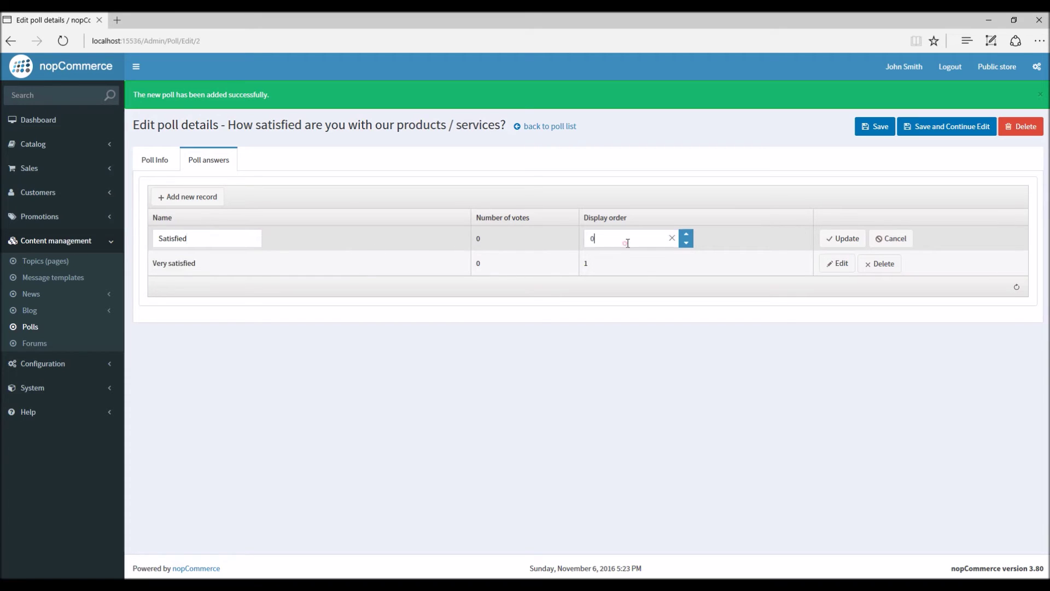
click(685, 234)
click(686, 237)
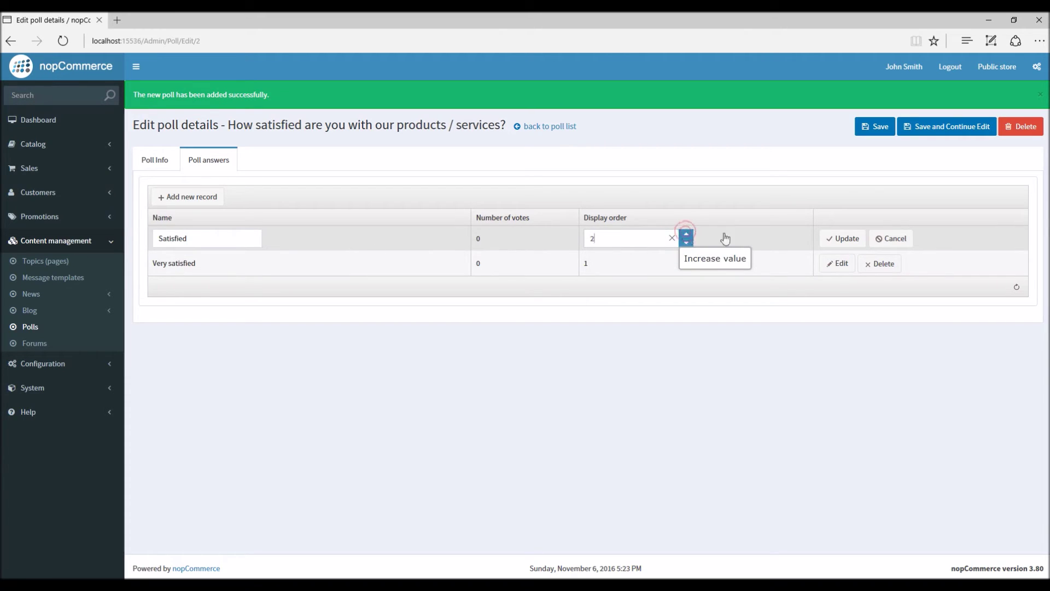
click(840, 238)
Step: Add the poll answer 'Neutral' with display order 3
click(182, 197)
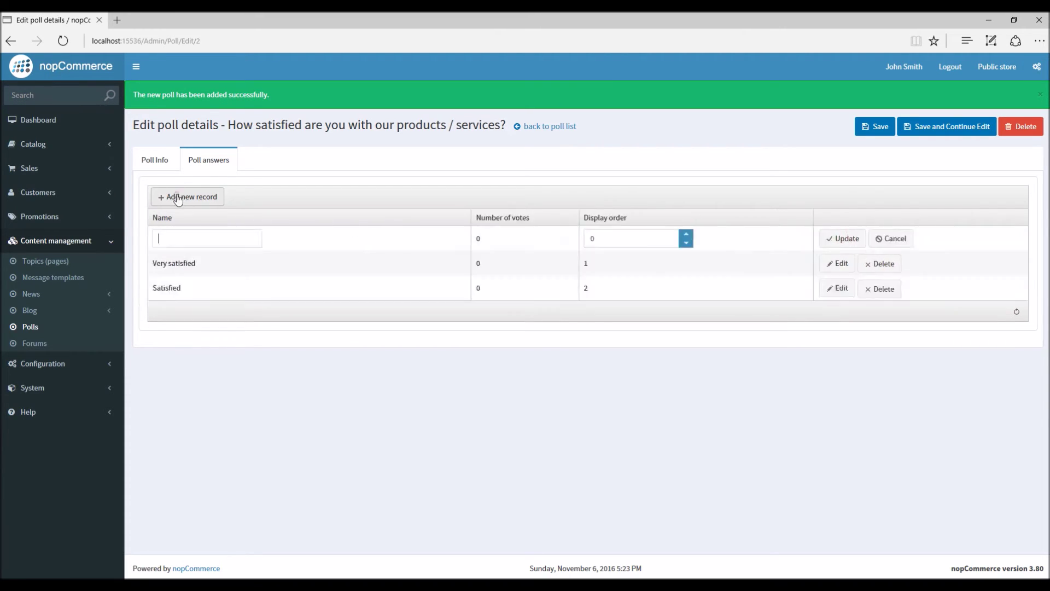
click(176, 238)
text(N)
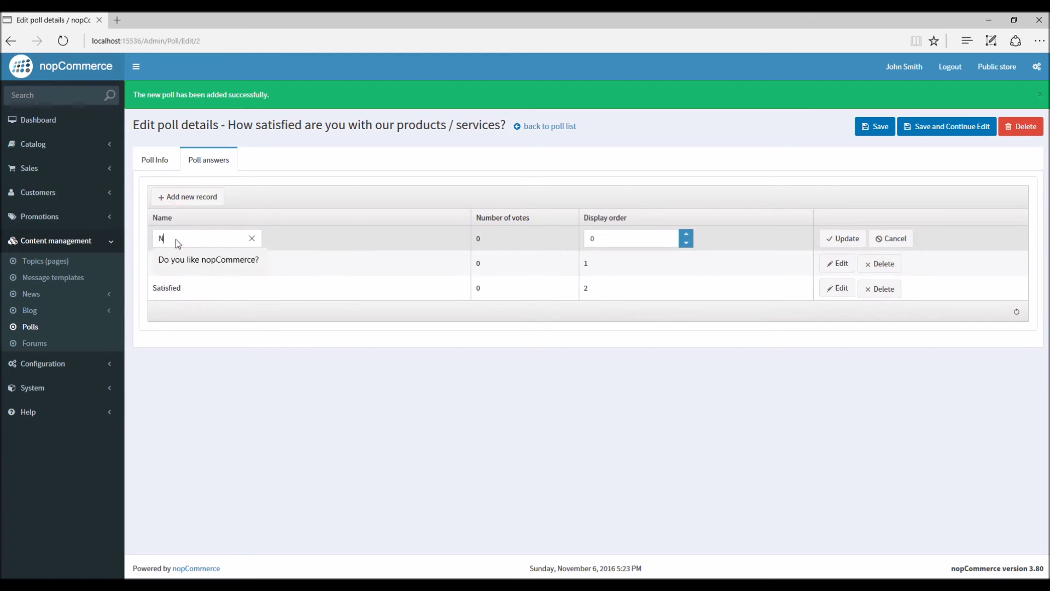
text(eutral)
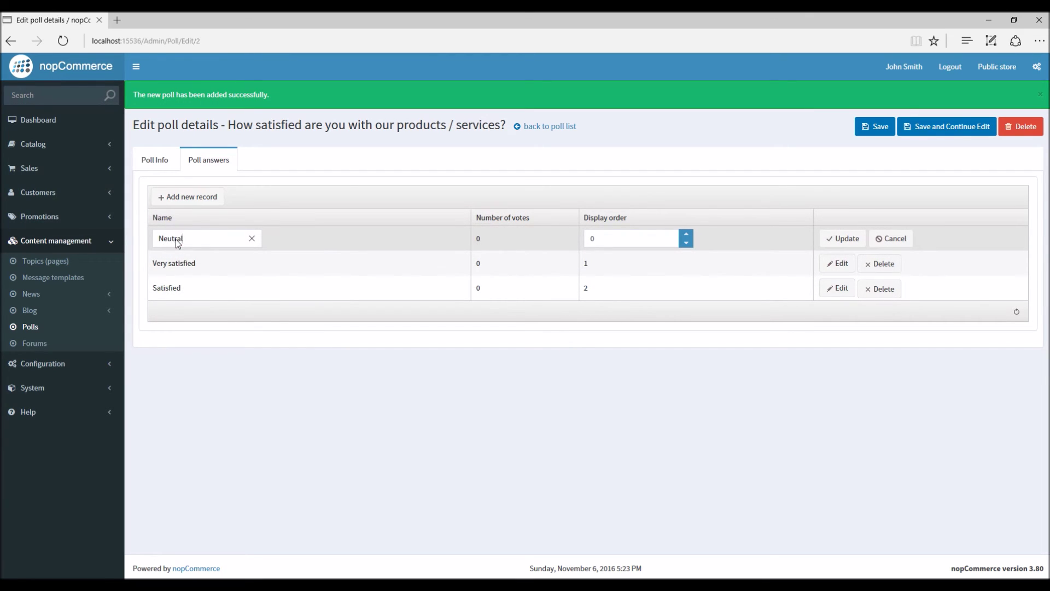
click(686, 235)
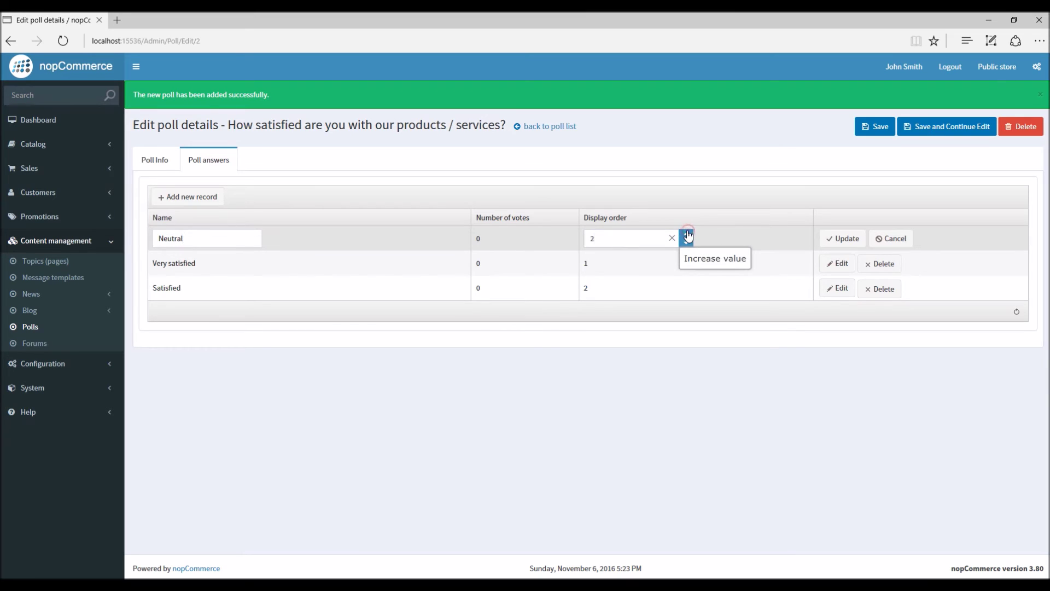
click(686, 234)
click(687, 235)
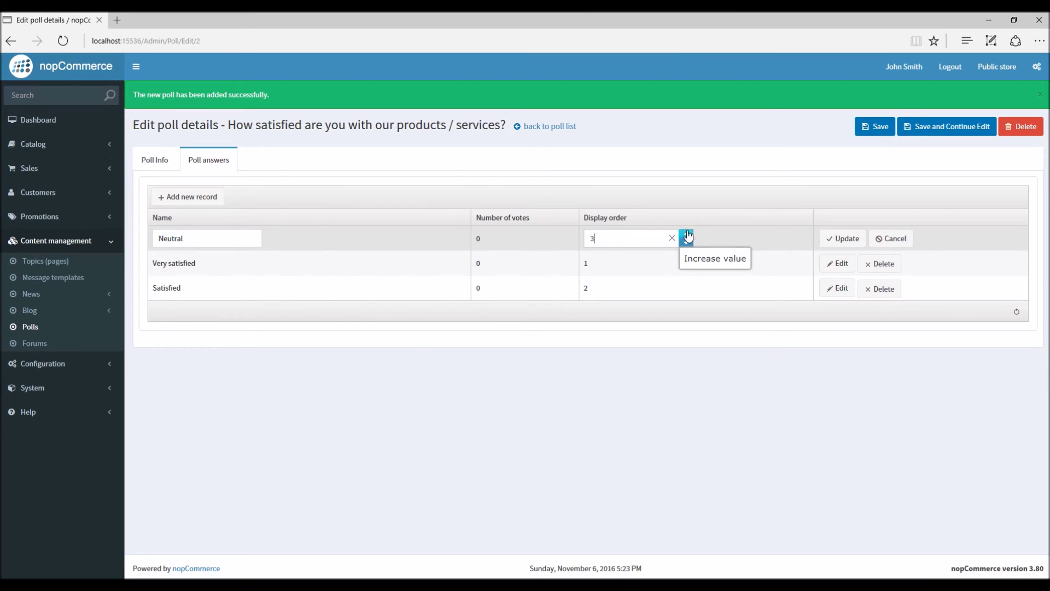
click(839, 239)
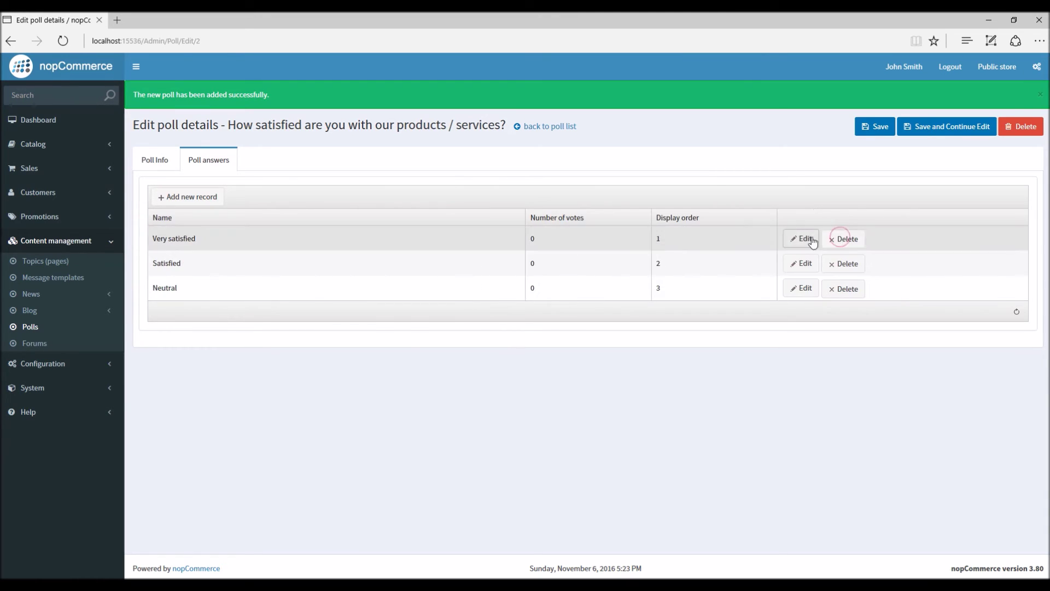
Step: Add the answer 'Unsatisfied' with display order 4 and save the poll
click(179, 201)
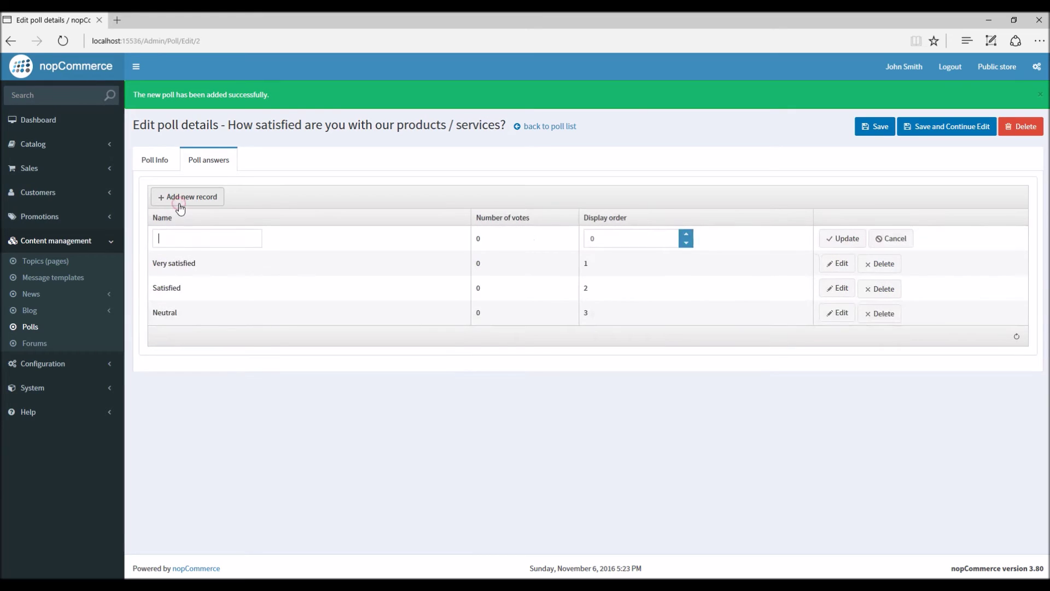
click(201, 239)
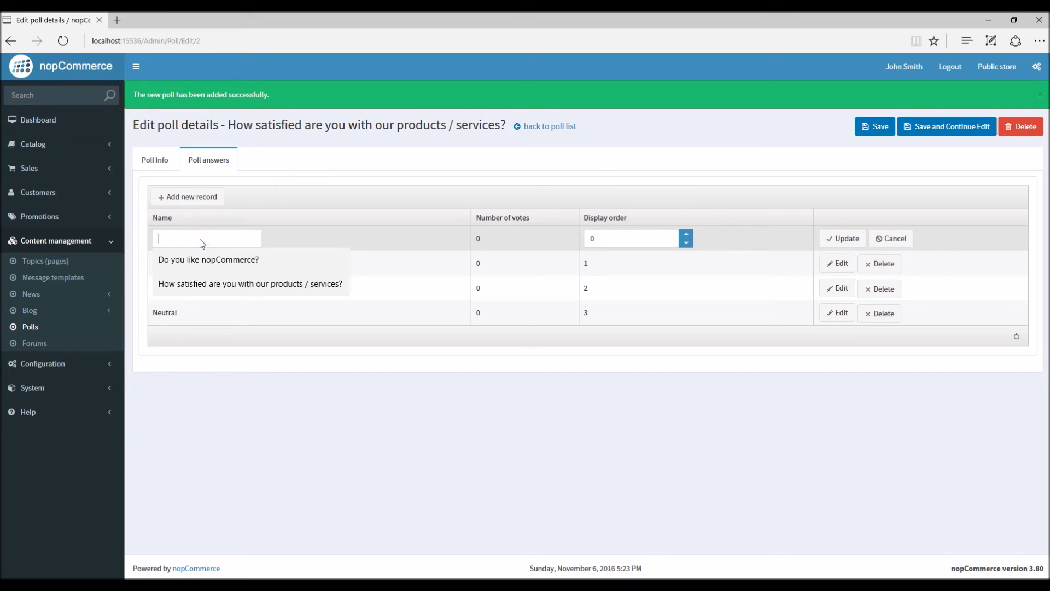
text(Unsatisfied)
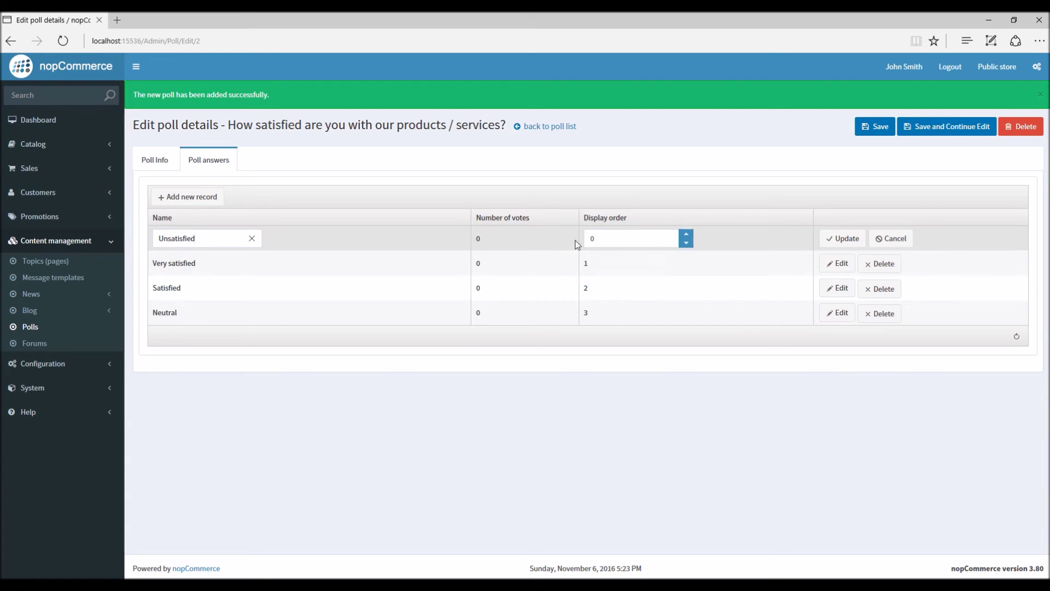
click(686, 234)
click(687, 234)
click(686, 235)
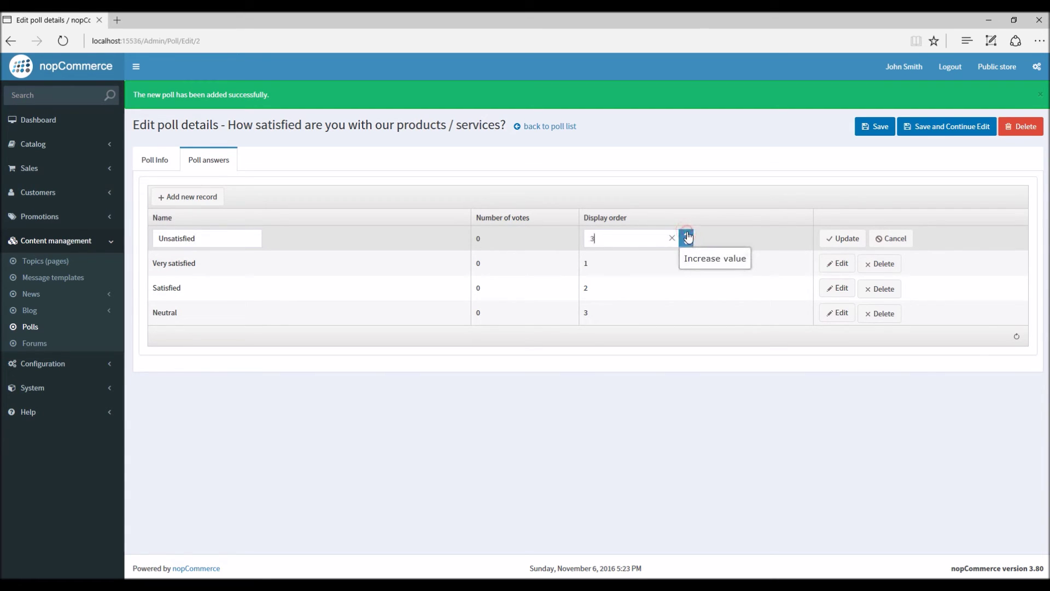
click(687, 235)
click(843, 238)
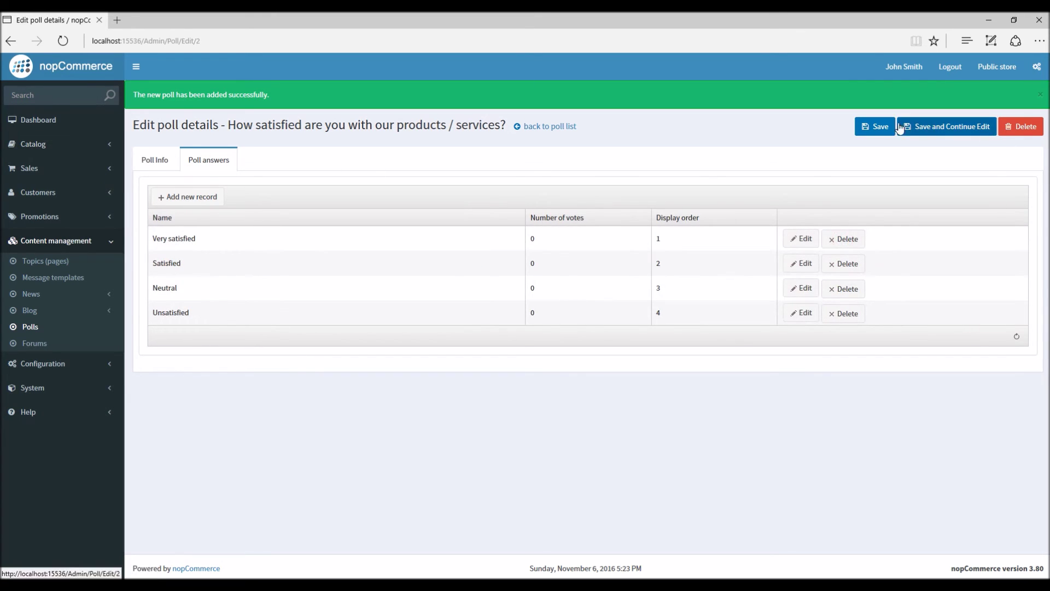
click(876, 126)
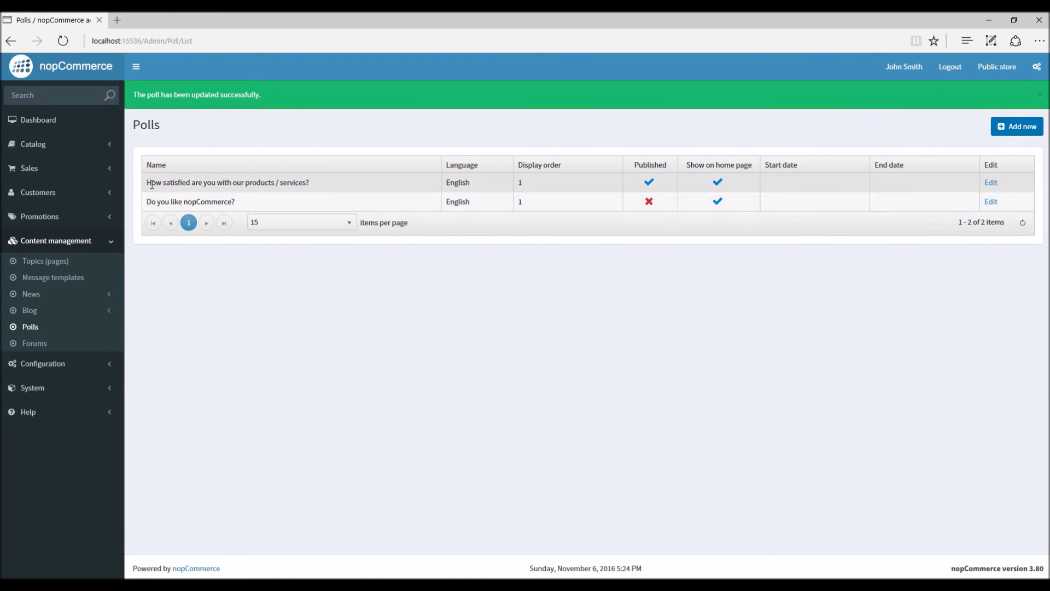
Step: Turn on Show on home page for the satisfaction poll in the Polls list
double_click(152, 184)
click(645, 181)
click(718, 182)
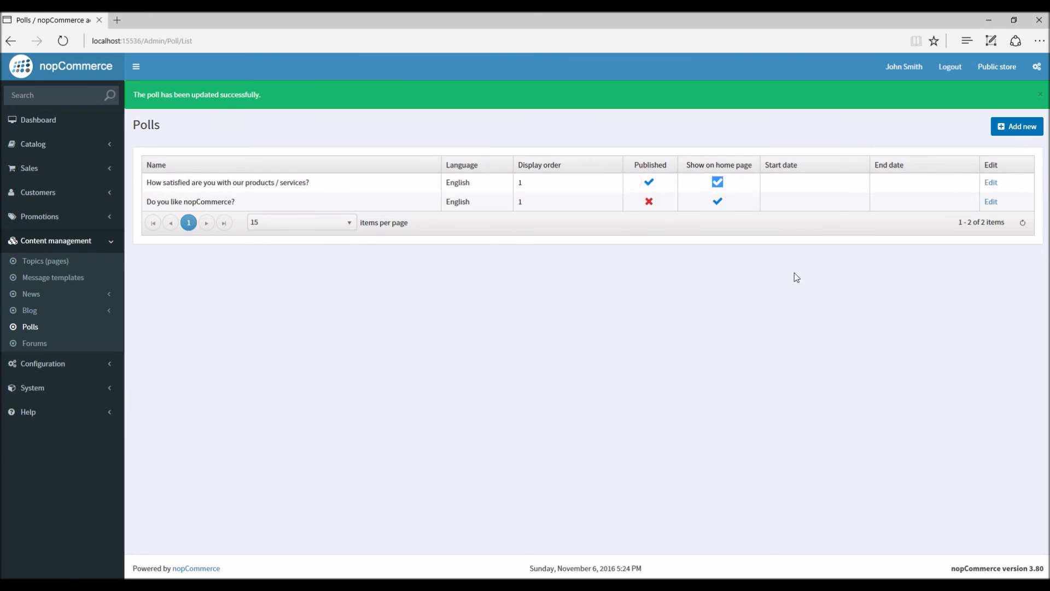
Step: Open the public store in a new tab and pick Very satisfied in the Community poll
right_click(987, 73)
click(941, 79)
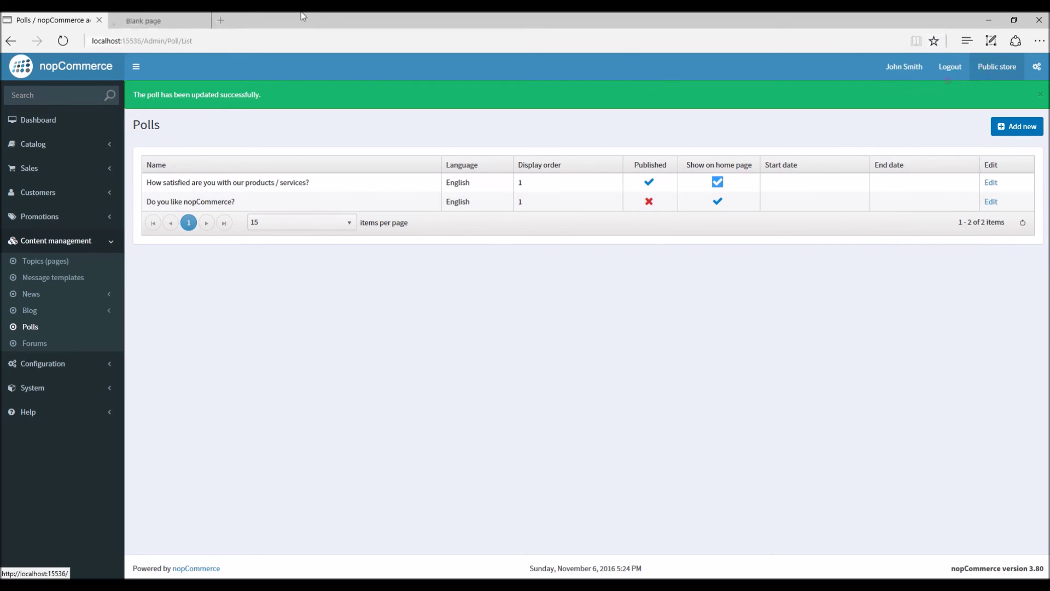
click(148, 20)
scroll(33, 244, down, 20)
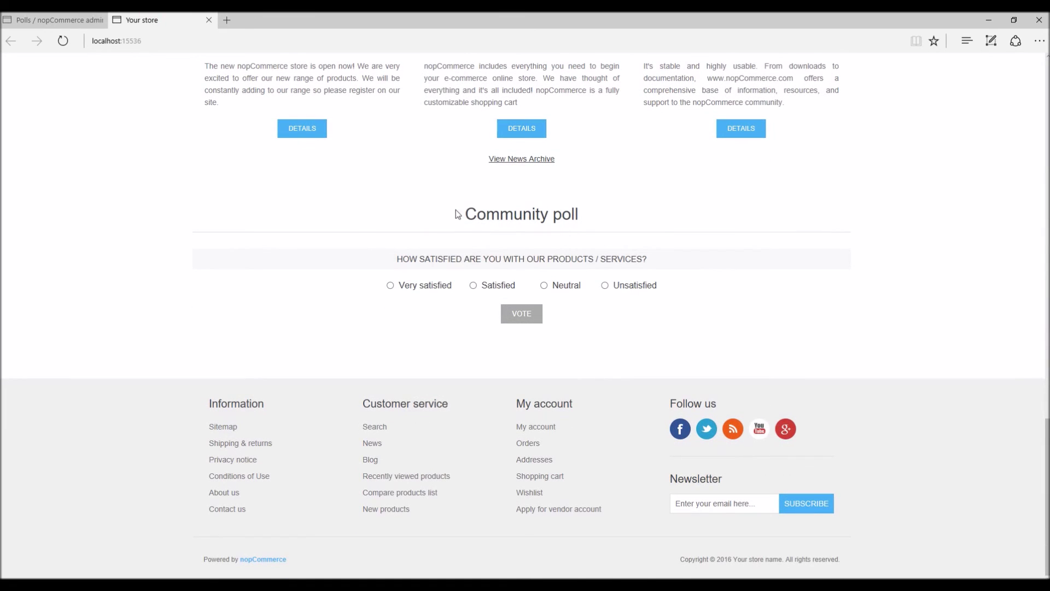
drag(456, 209, 592, 237)
click(662, 244)
drag(385, 258, 659, 264)
click(658, 264)
click(391, 286)
Step: Submit the Very satisfied vote and reopen the satisfaction poll in the admin Polls list
click(520, 316)
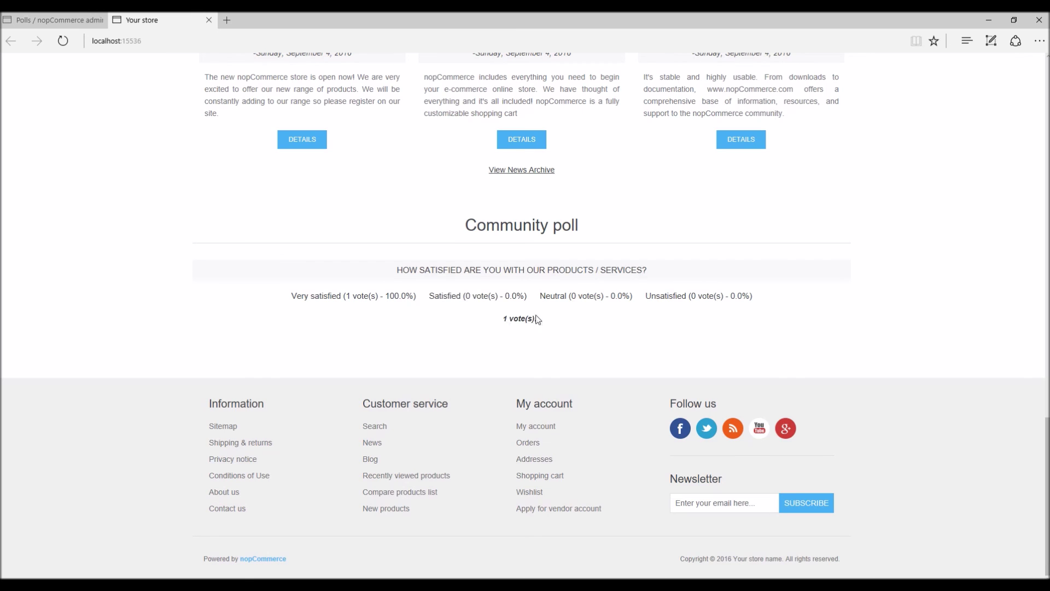
click(53, 16)
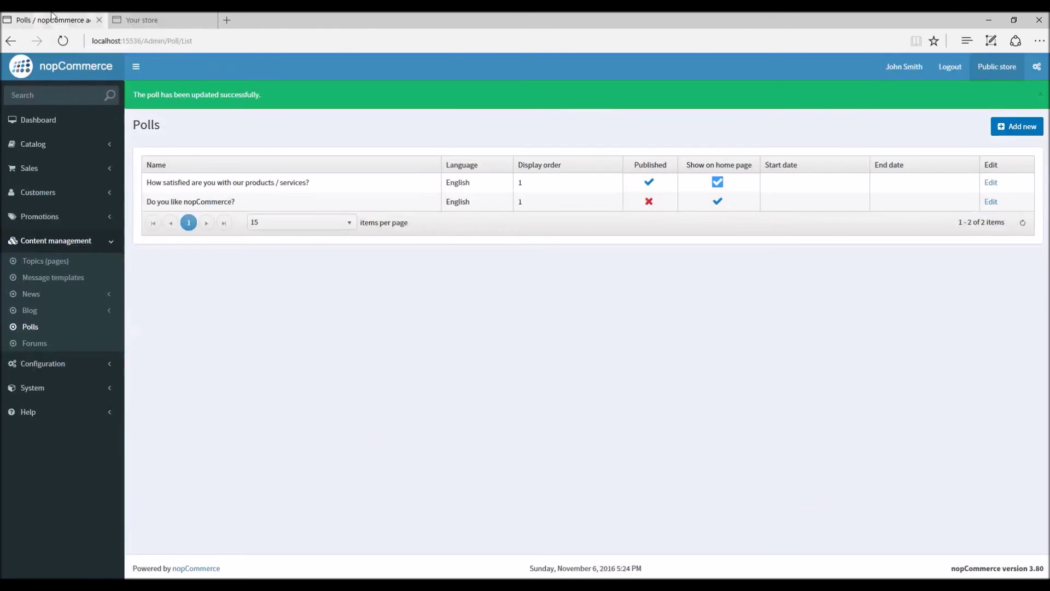
click(30, 327)
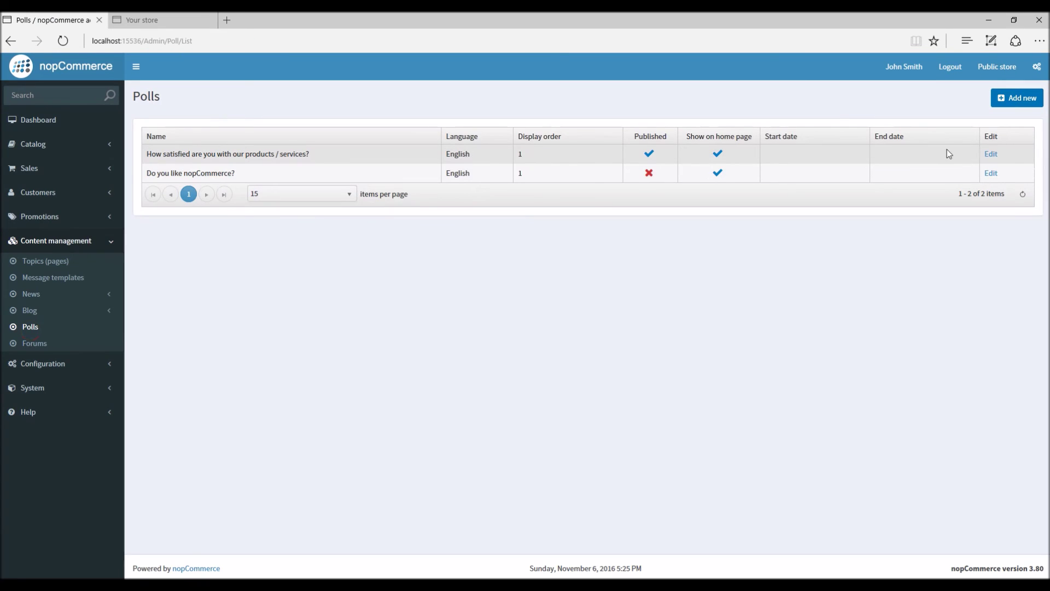
click(992, 155)
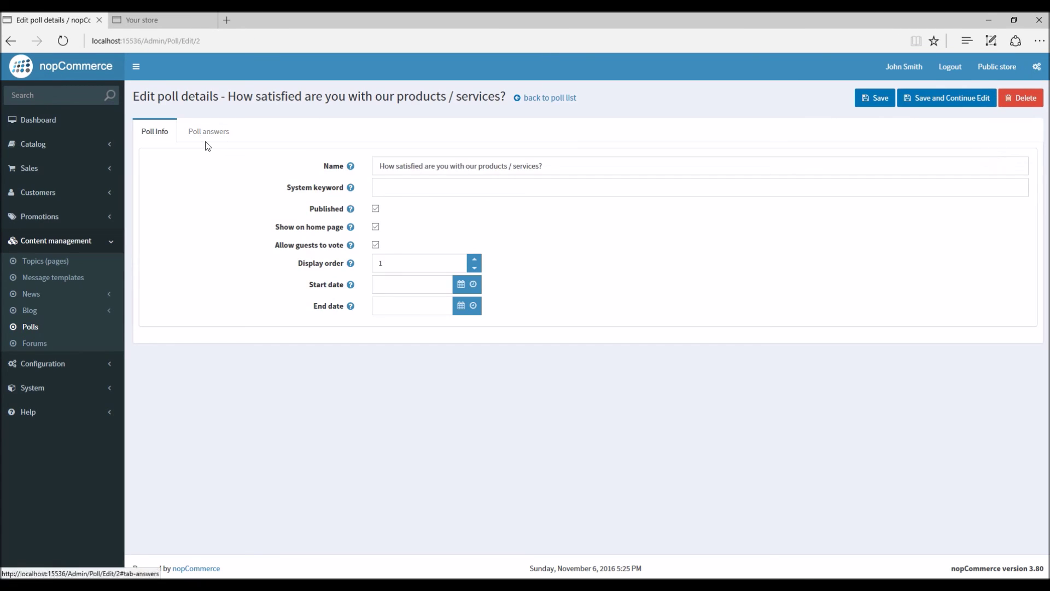
Step: Show the poll's answers and check that Very satisfied has 1 vote
click(208, 133)
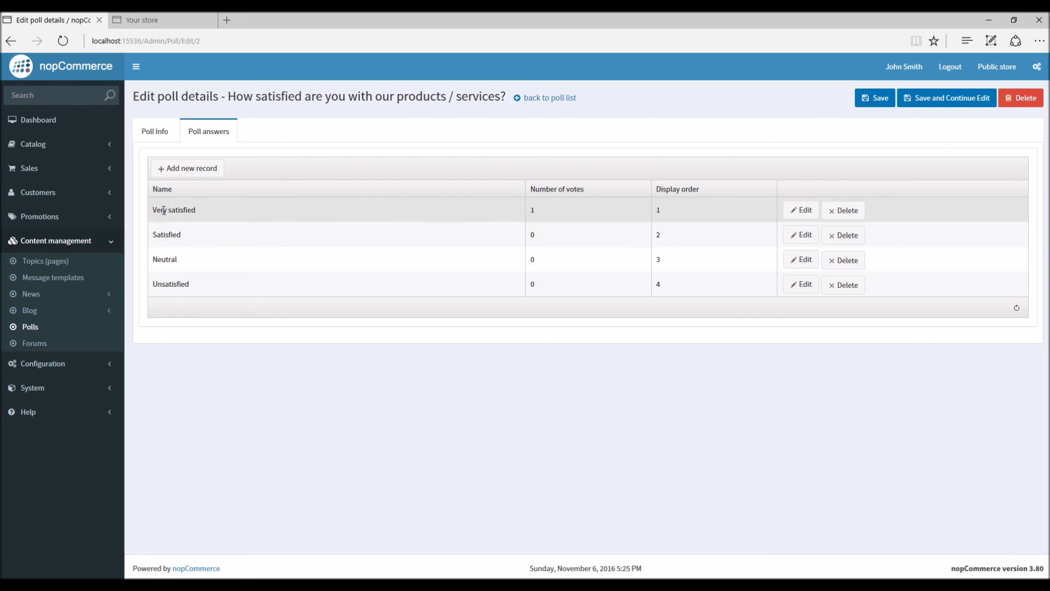
drag(164, 211, 237, 213)
click(237, 210)
double_click(534, 208)
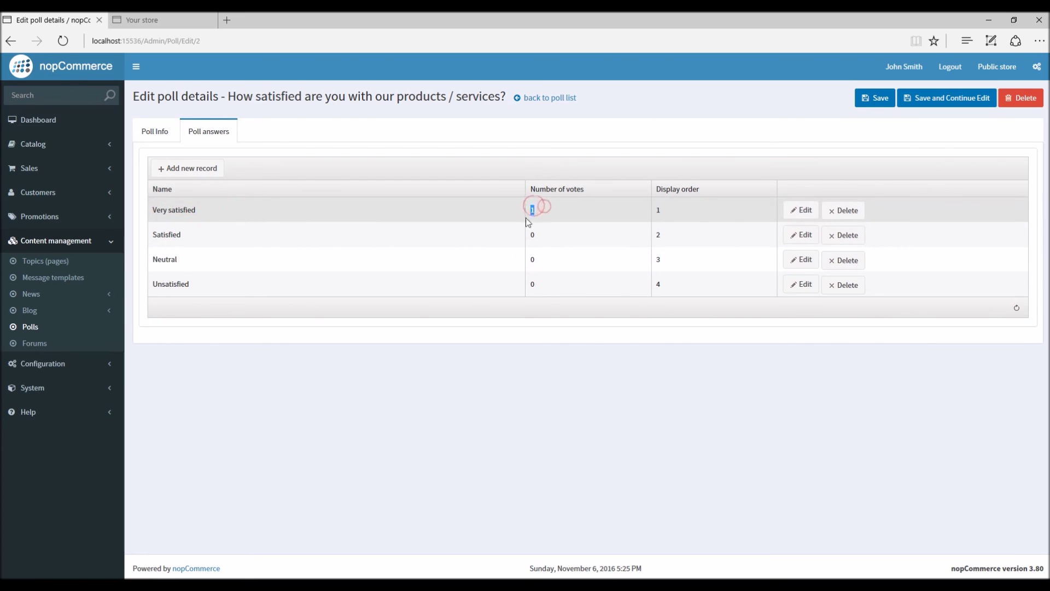